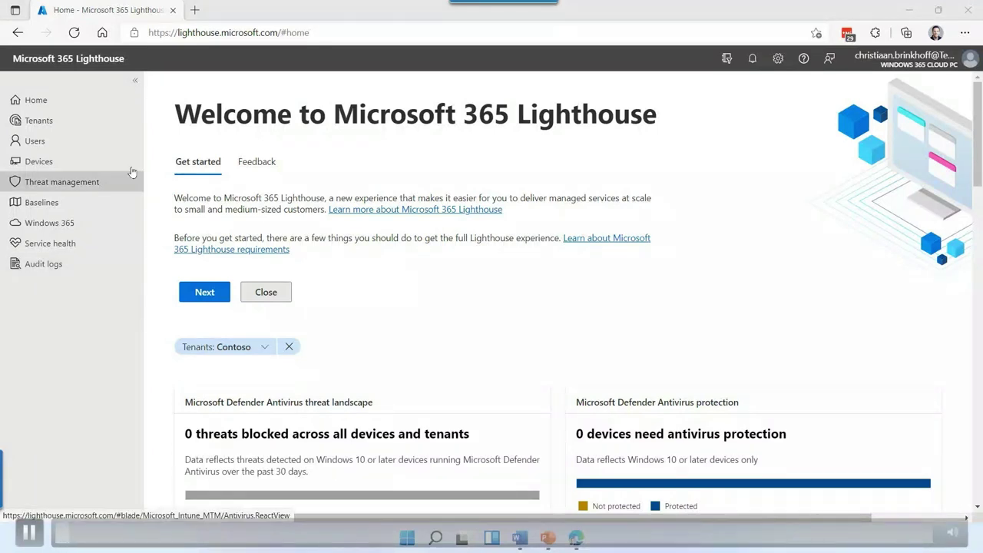
Open the Tenants page and look through the status and tags of the listed tenants
left_click(133, 124)
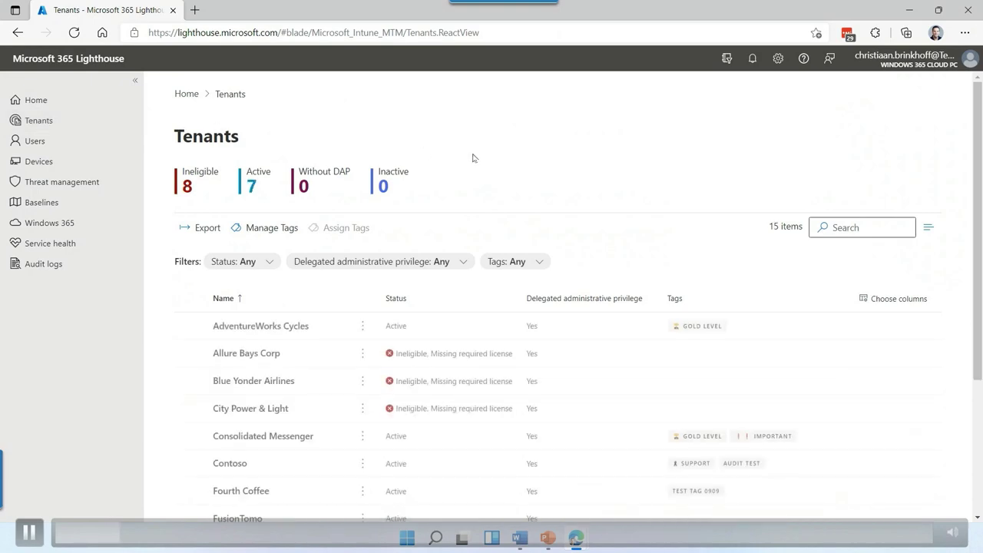
scroll(292, 426, "down", 3)
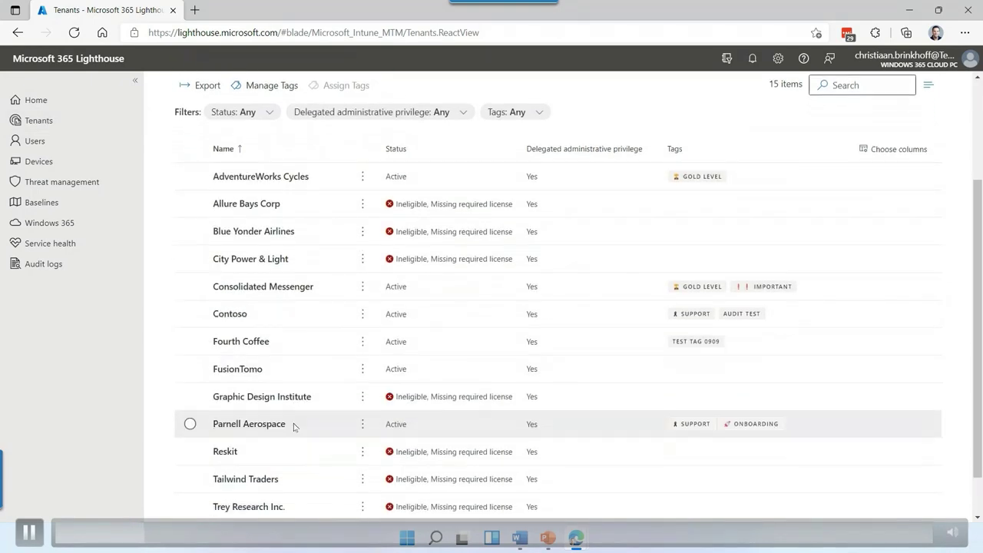
scroll(283, 407, "up", 3)
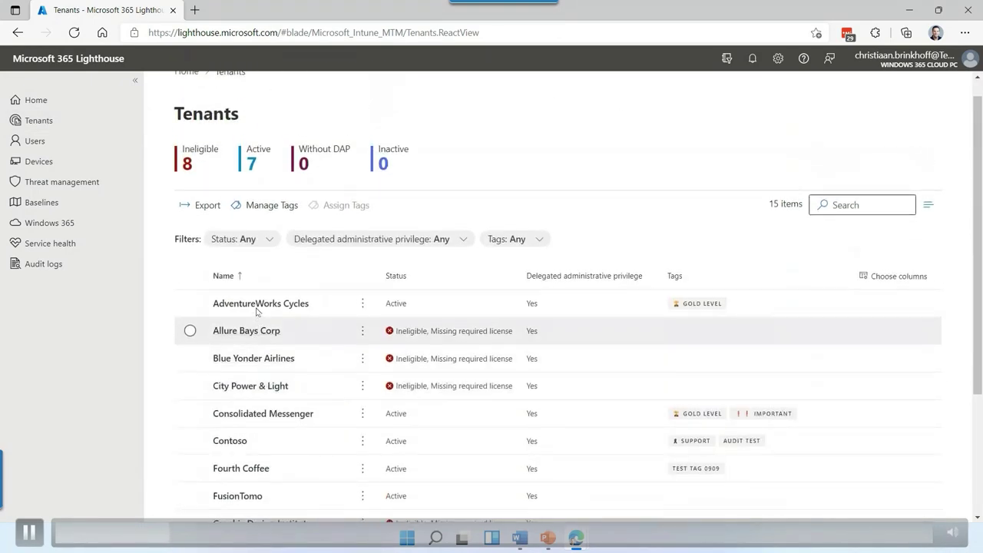
Open the Windows 365 page and filter its overview by the tenant Contoso
left_click(117, 228)
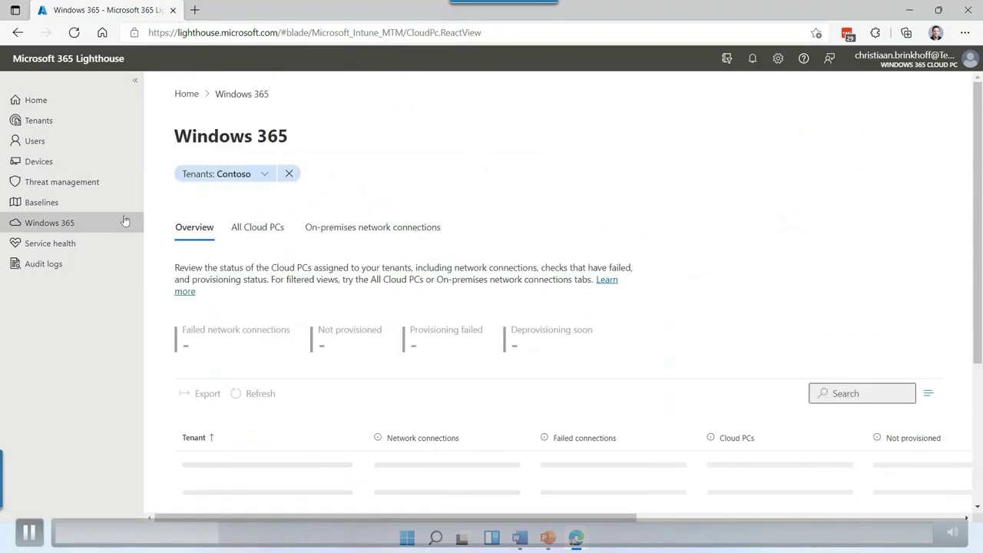
left_click(267, 175)
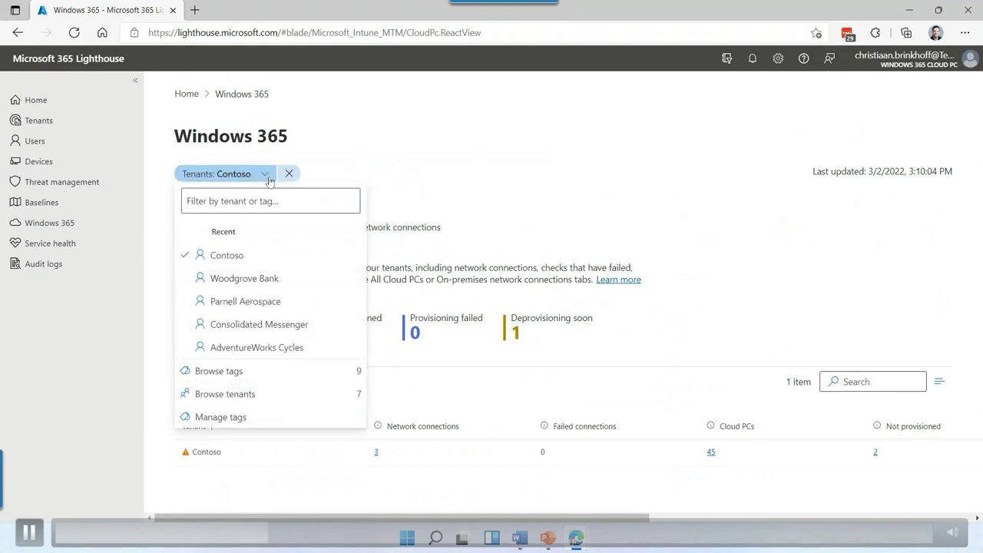
left_click(300, 202)
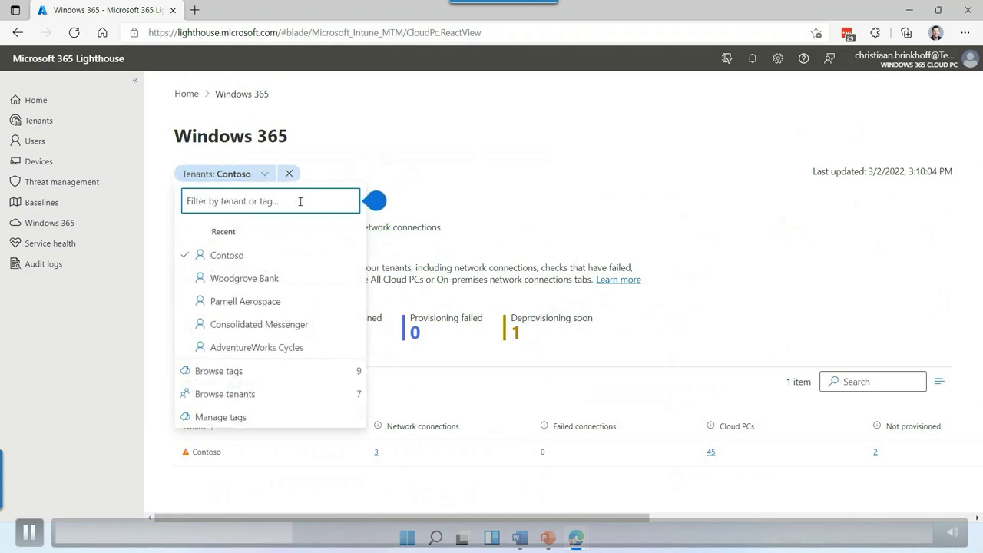
type("Contoso")
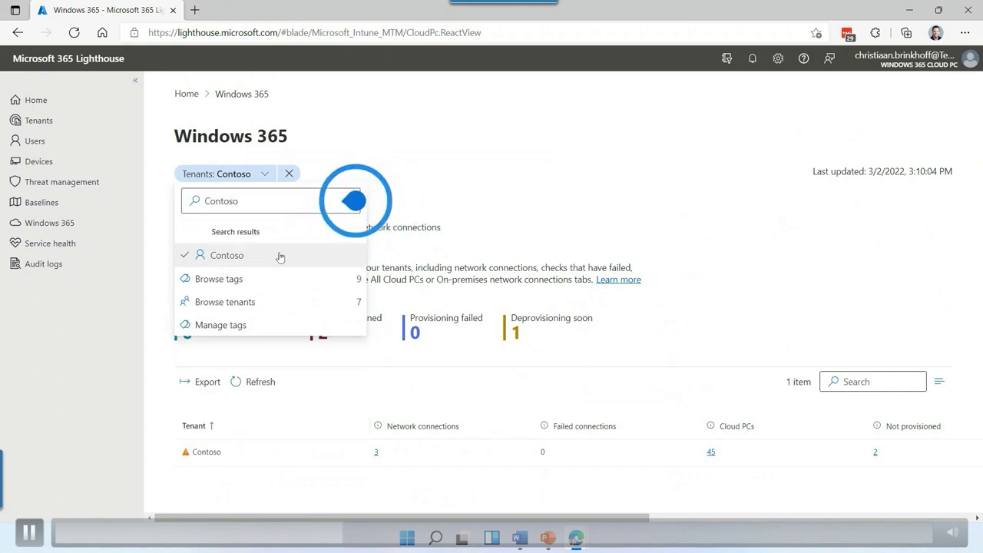
left_click(376, 258)
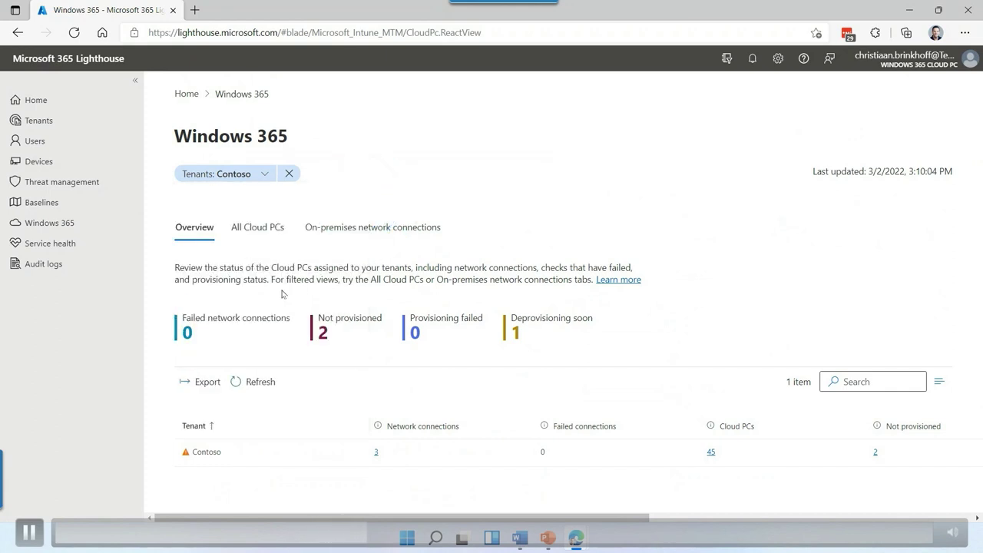
Browse the list of all Cloud PCs and view the details of the Early Adopters Cloud PC of type Enterprise 2vCPU/8GB/256GB
left_click(262, 231)
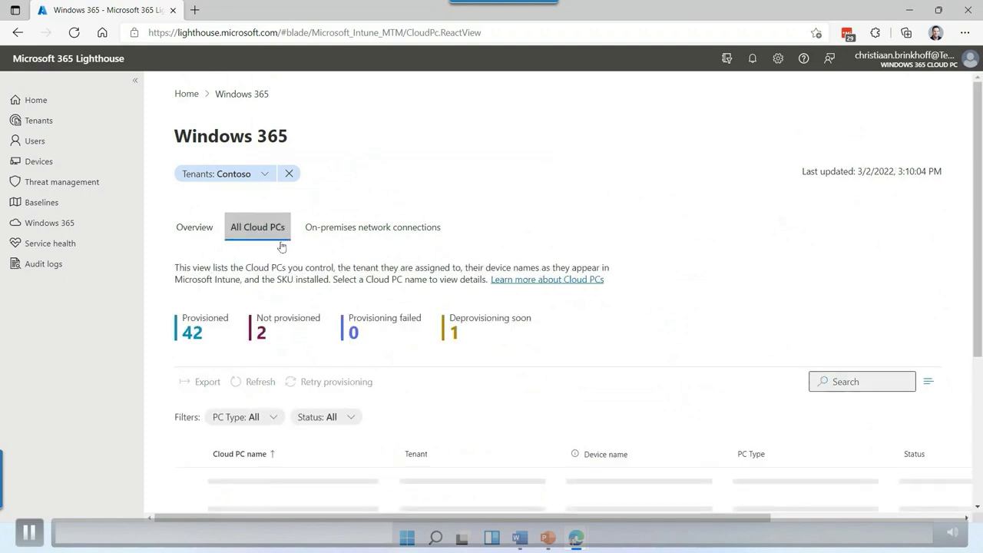
scroll(331, 294, "down", 2)
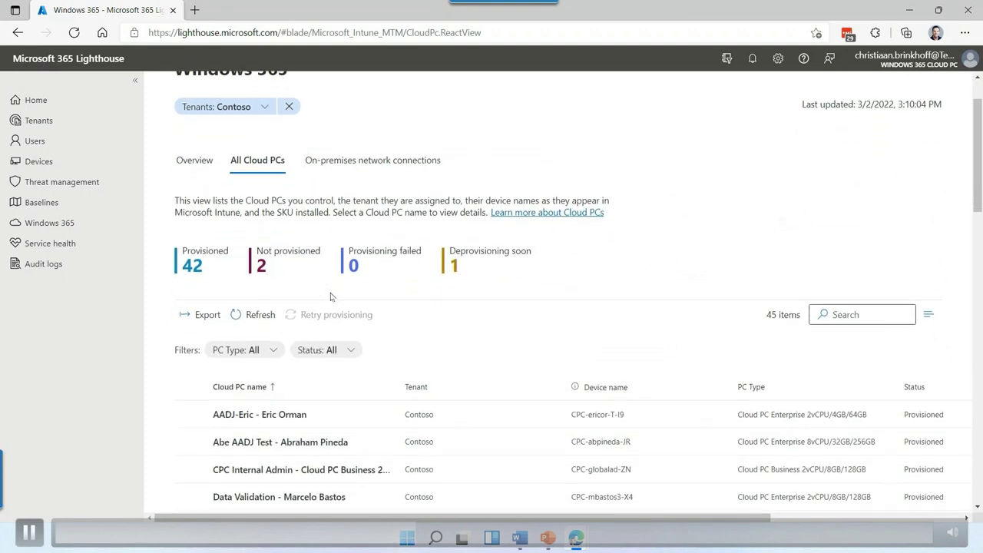
scroll(407, 315, "down", 4)
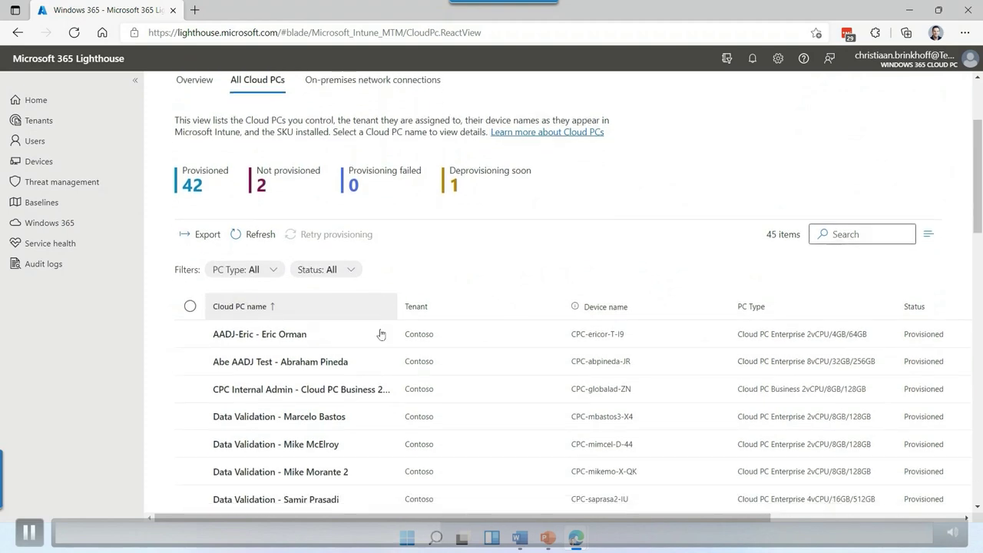
scroll(373, 345, "down", 2)
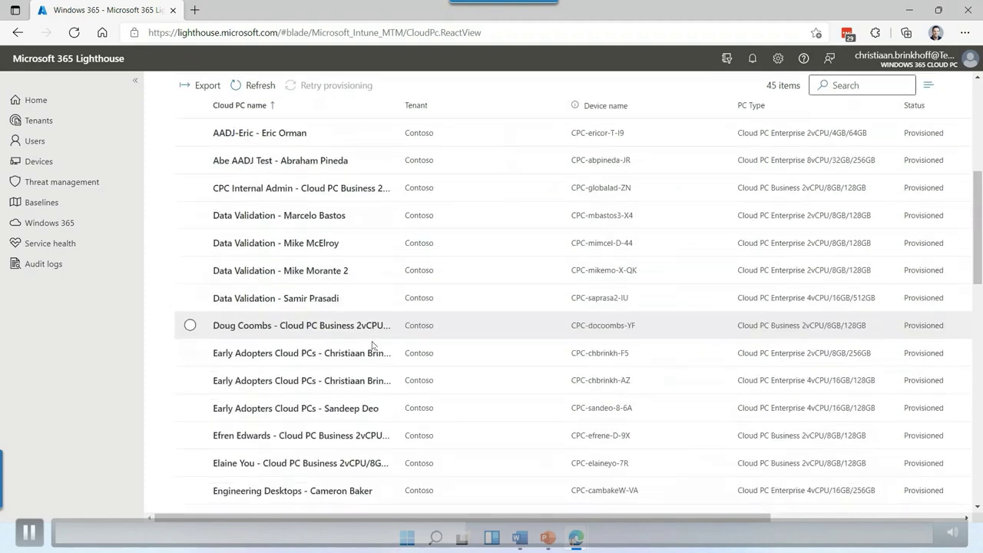
left_click(360, 351)
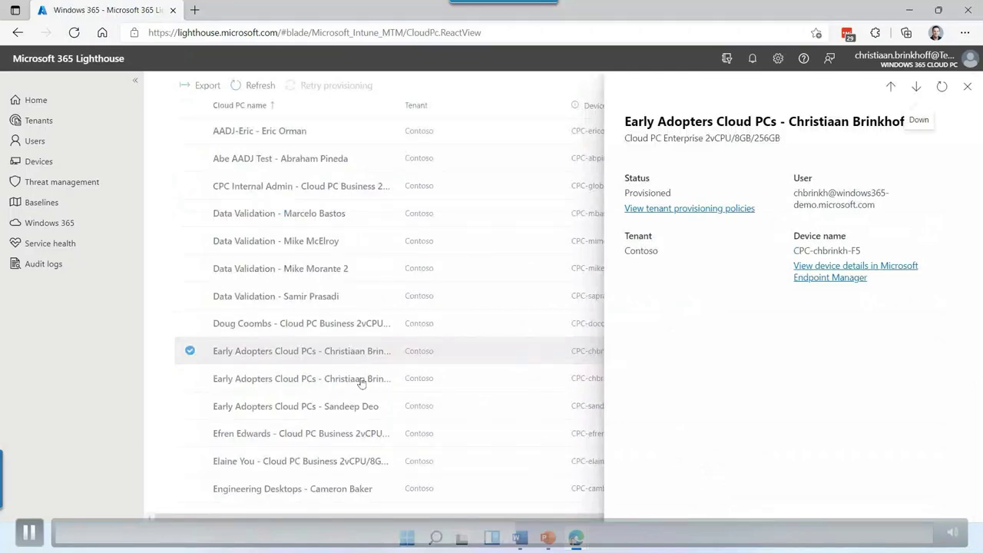
left_click(967, 86)
scroll(417, 336, "down", 5)
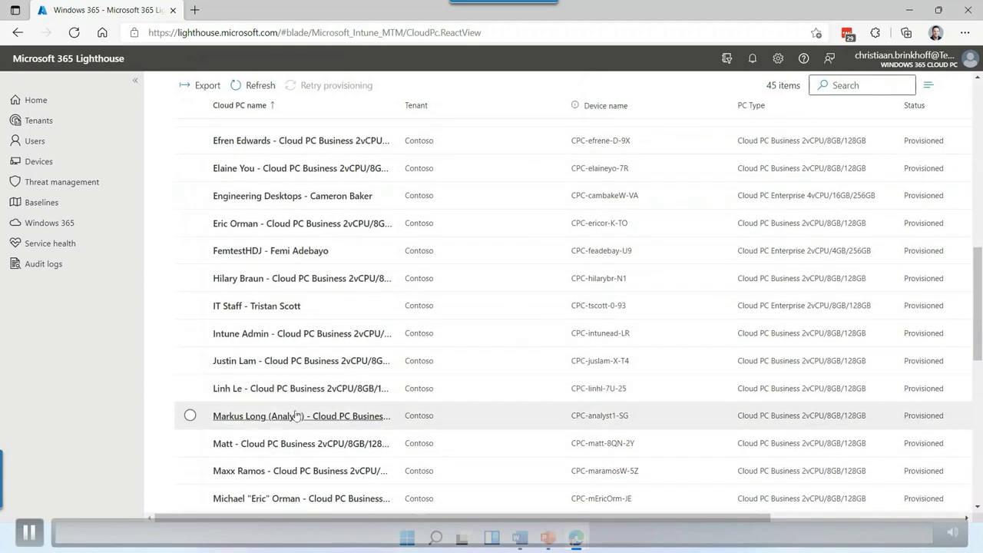
scroll(295, 414, "up", 6)
scroll(295, 407, "up", 4)
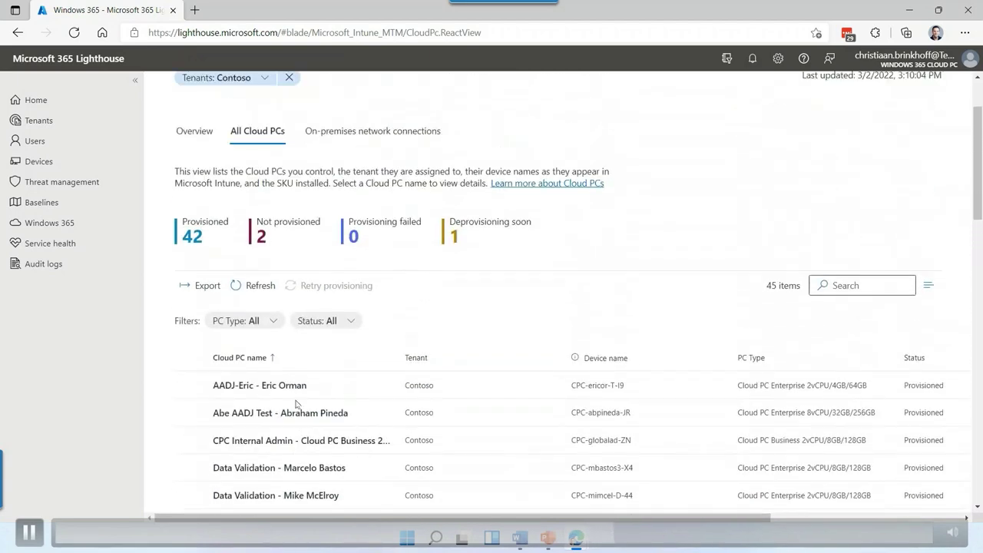
View the tenant's on-premises network connections, filtered to those with status Successful
left_click(366, 228)
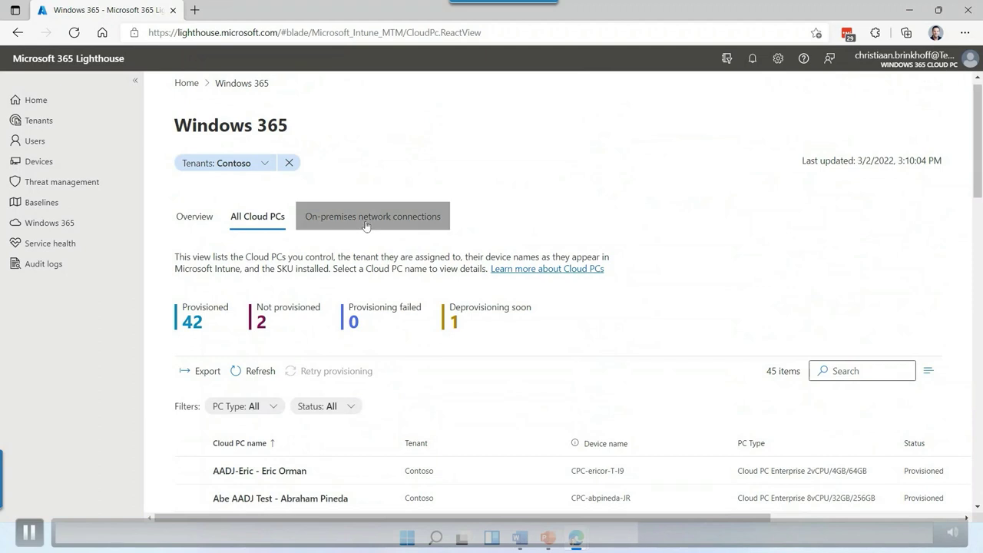
scroll(350, 236, "down", 1)
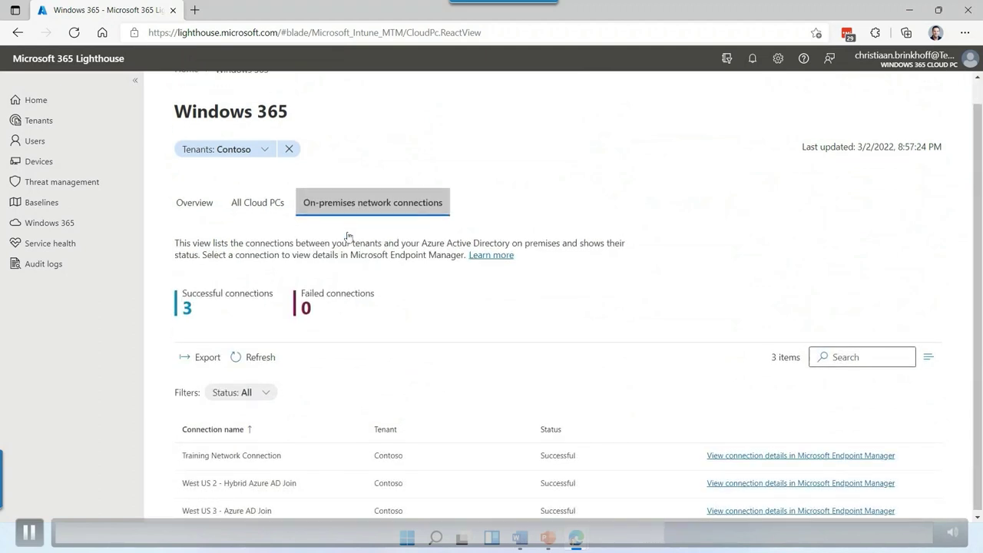
left_click(186, 303)
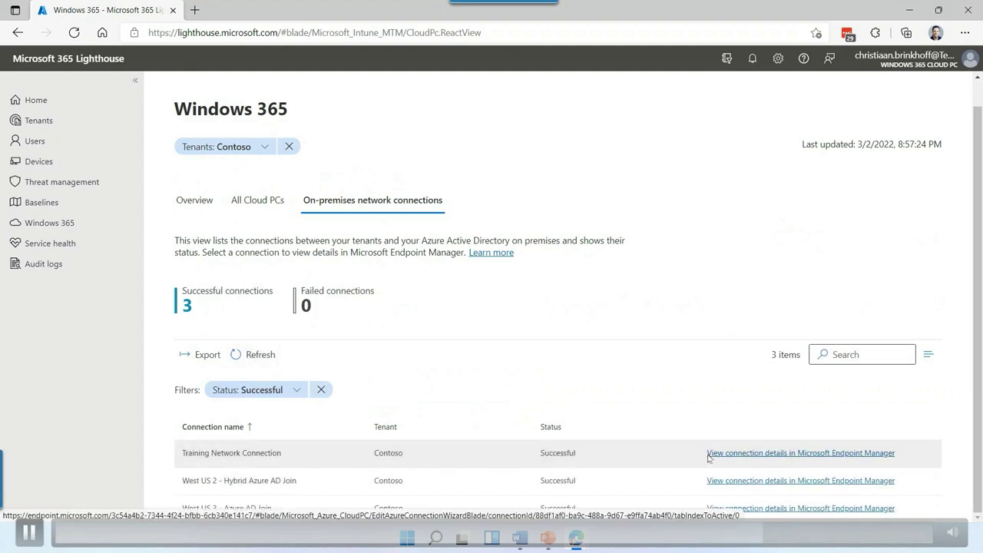
From the Windows 365 overview, list Contoso's Cloud PCs that are not provisioned, and return to the overview
left_click(196, 201)
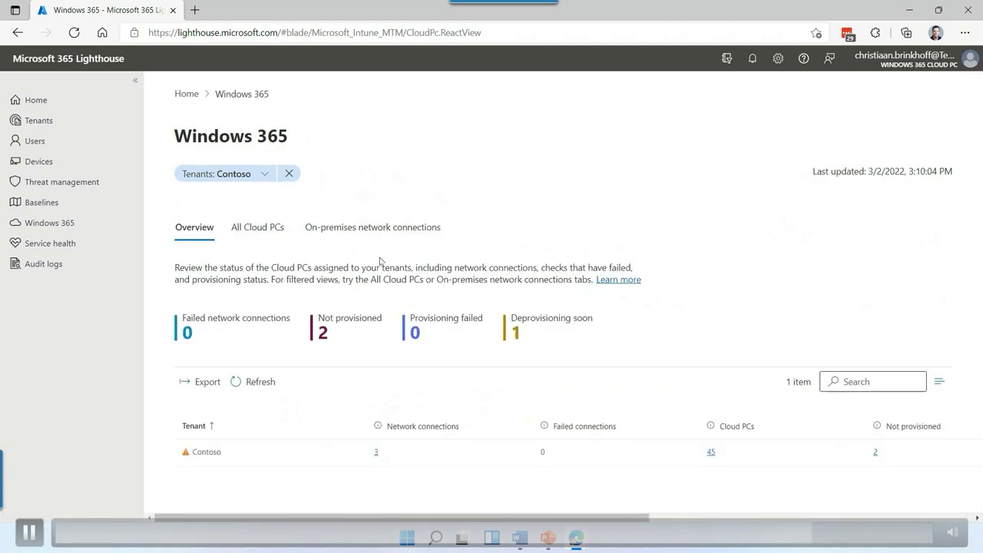
left_click(876, 454)
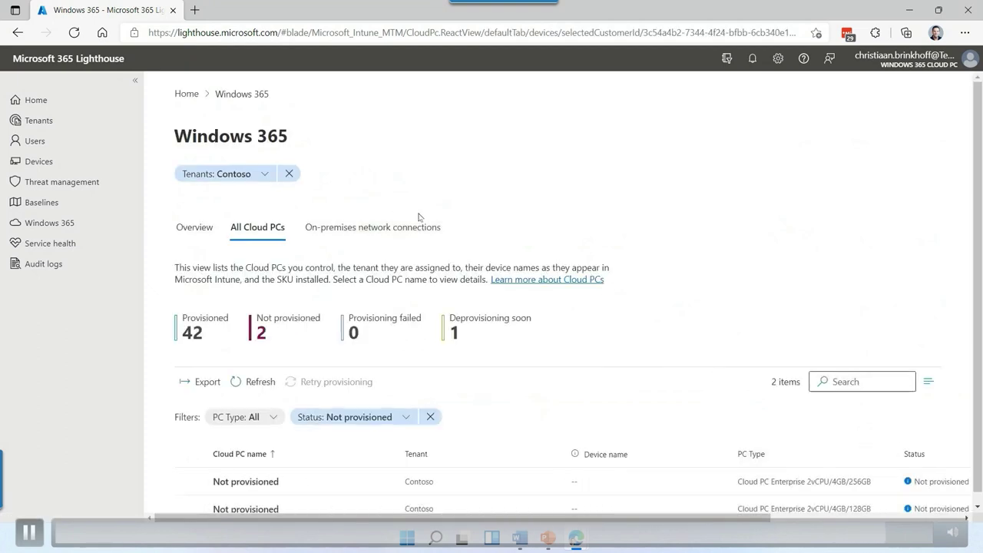
left_click(198, 226)
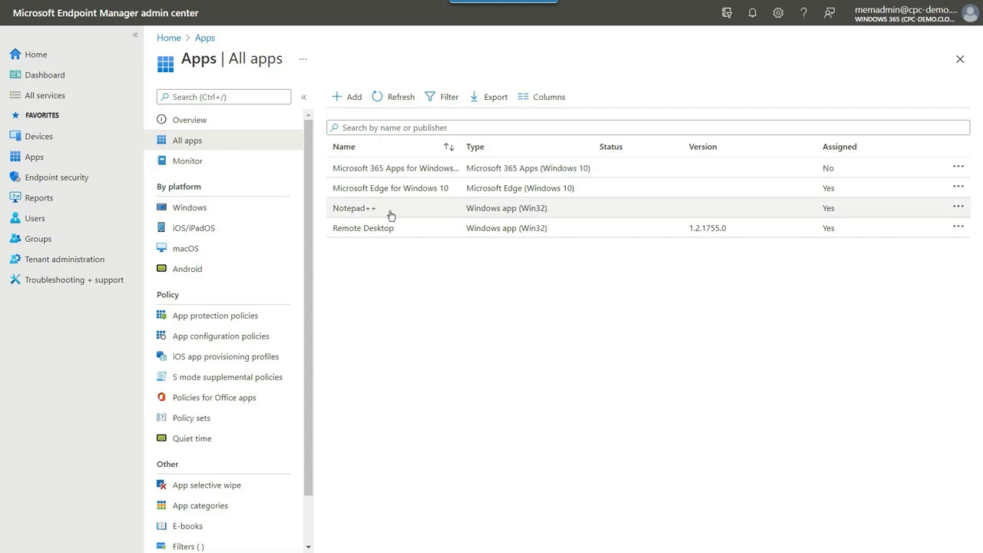
Open the properties of the Notepad++ app and go to its Assignments section
left_click(421, 213)
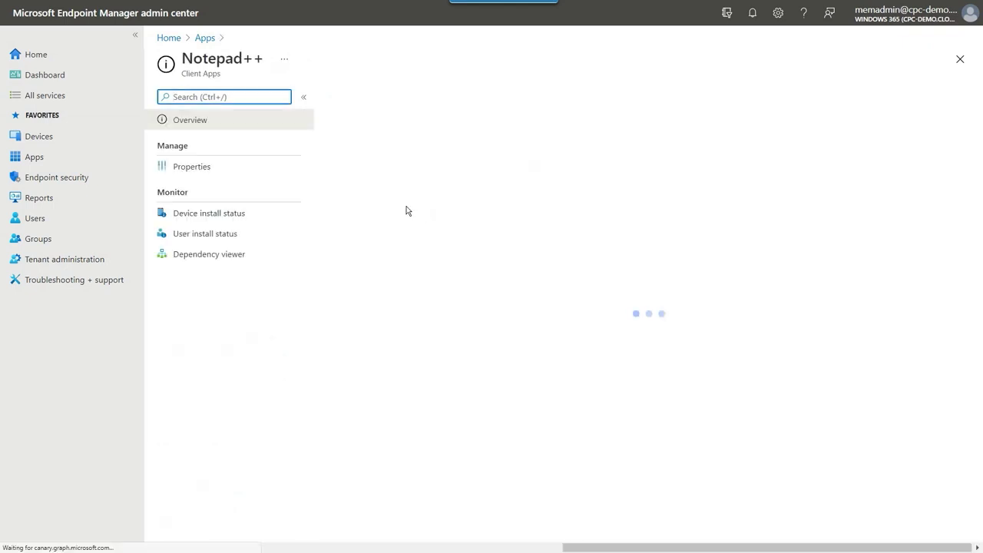
left_click(298, 174)
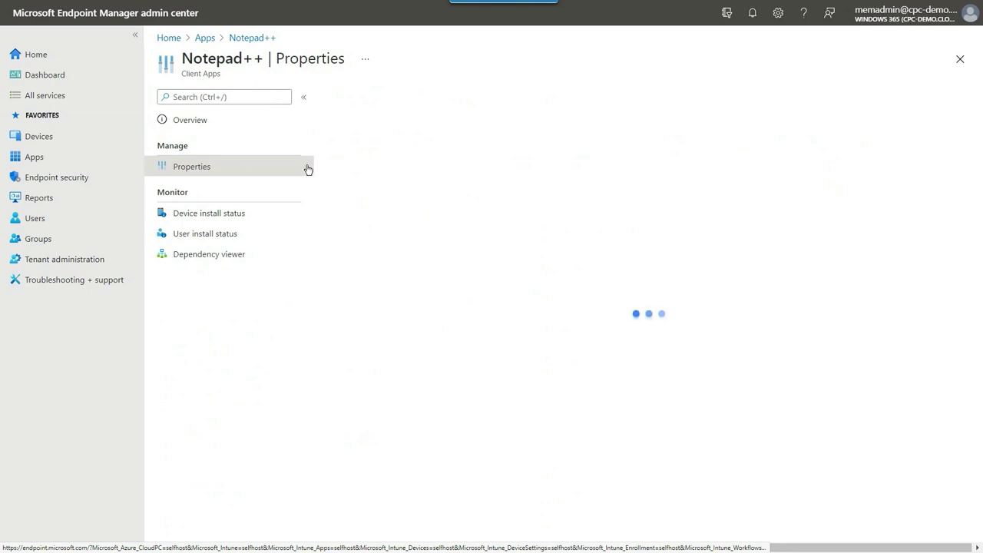
scroll(459, 229, "down", 3)
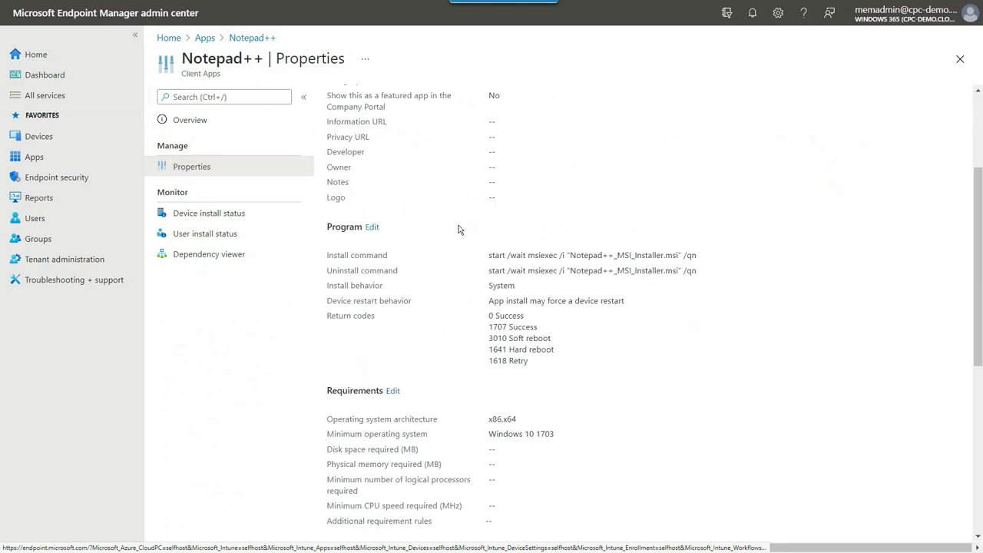
scroll(458, 229, "down", 5)
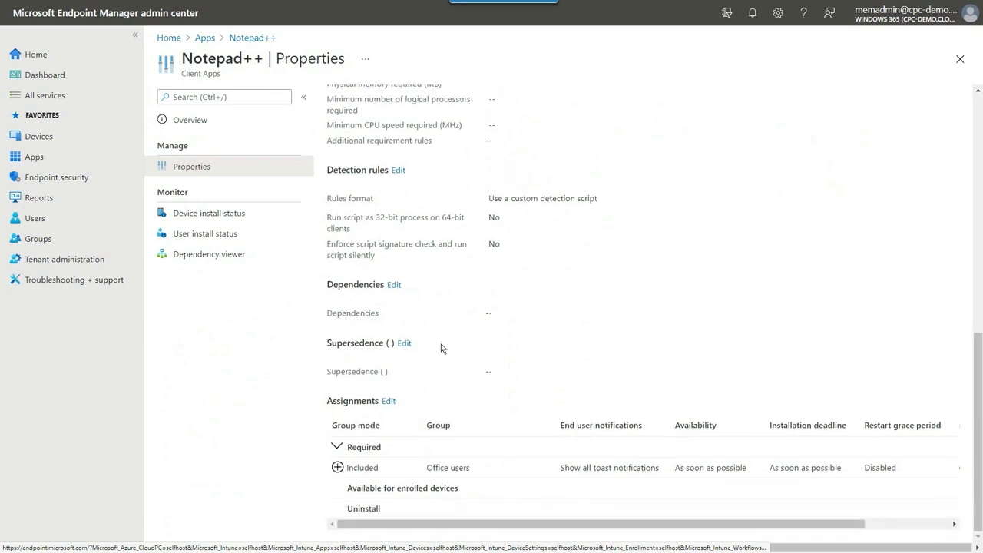
Edit the Notepad++ assignments and add the Cloud PC users group as a required group
left_click(390, 401)
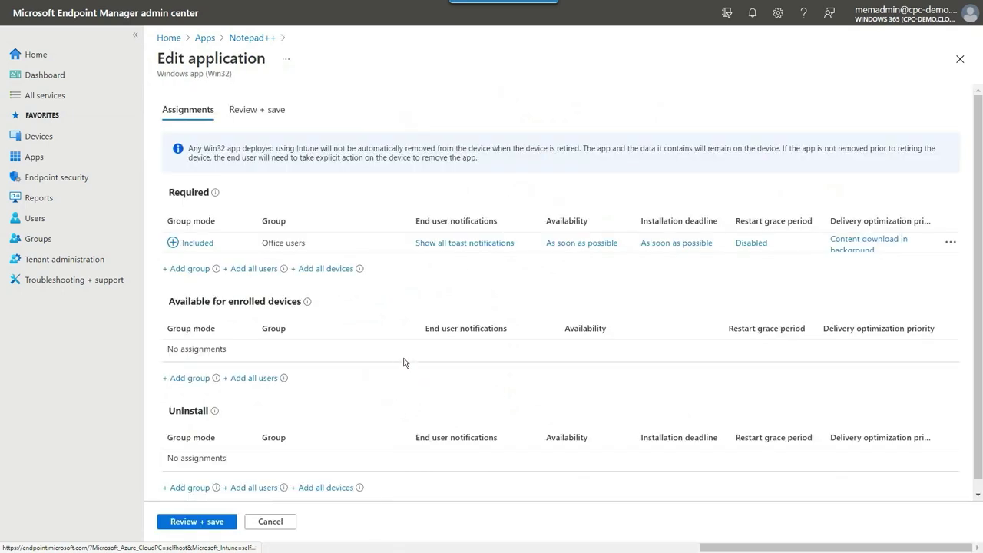
left_click(186, 268)
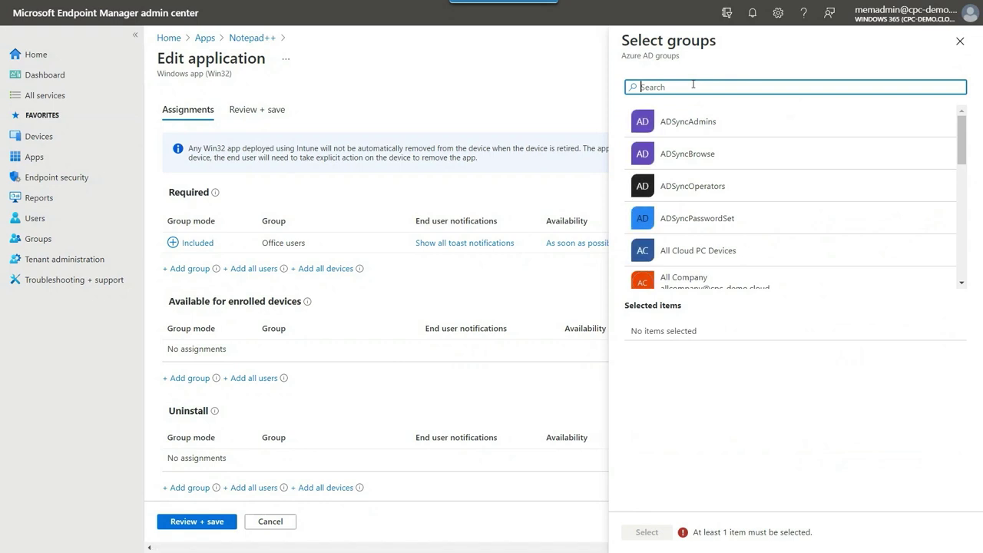
type("cloud pc")
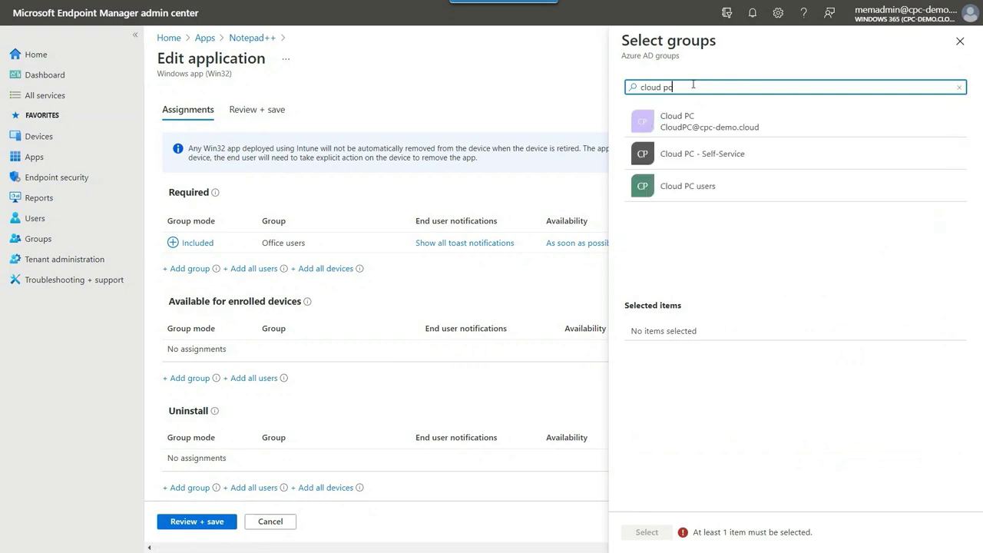
left_click(765, 188)
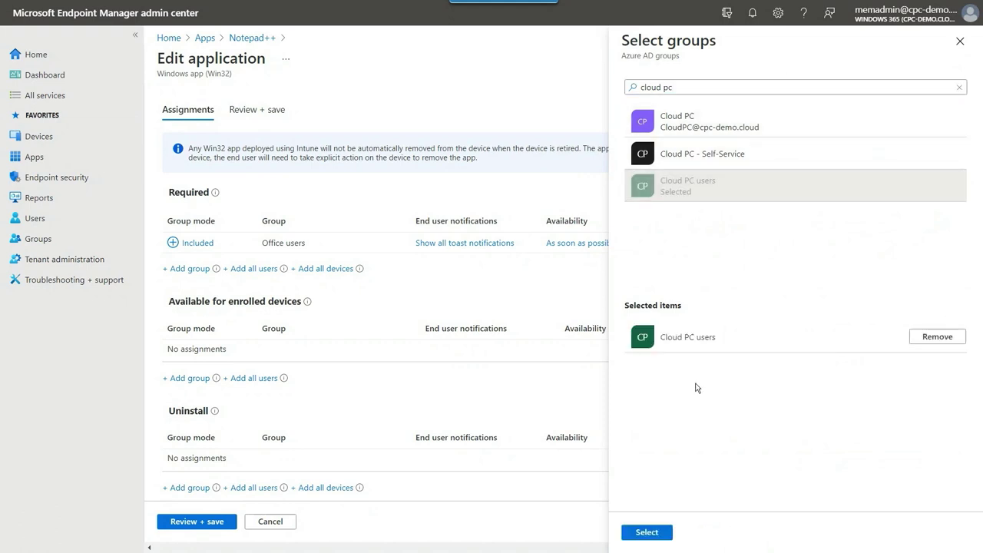
left_click(666, 534)
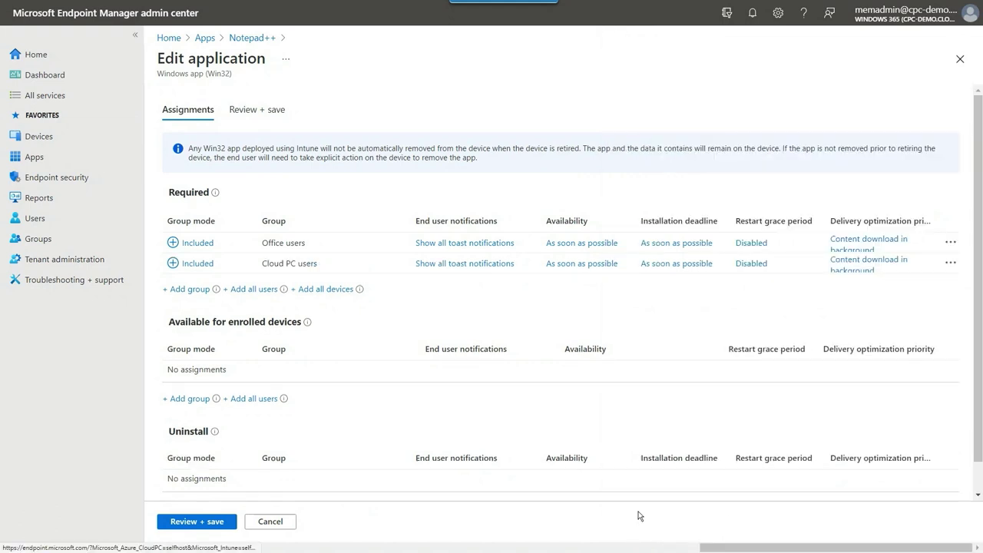